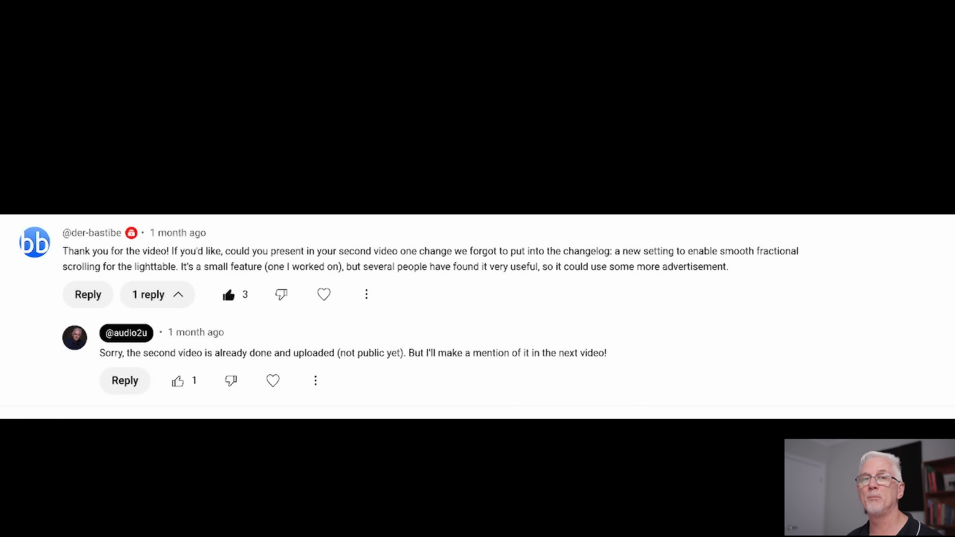
# Switch to darktable, open the lighttable view and examine how the thumbnail grid moves with the current scrolling setting
pyautogui.hotkey('alt', 'Tab')
pyautogui.hotkey('alt', 'Tab')
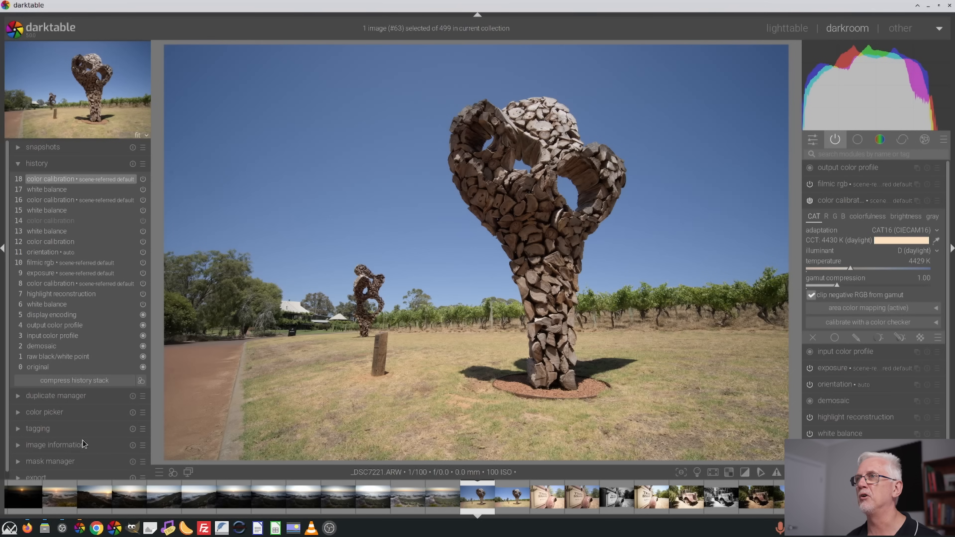
pyautogui.click(782, 29)
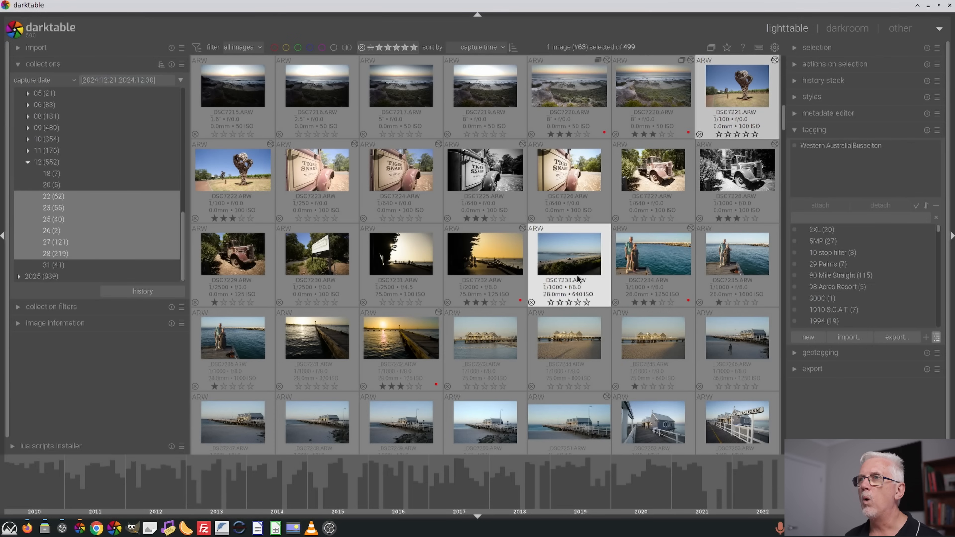
pyautogui.scroll(-7, 577, 275)
pyautogui.scroll(-13, 573, 287)
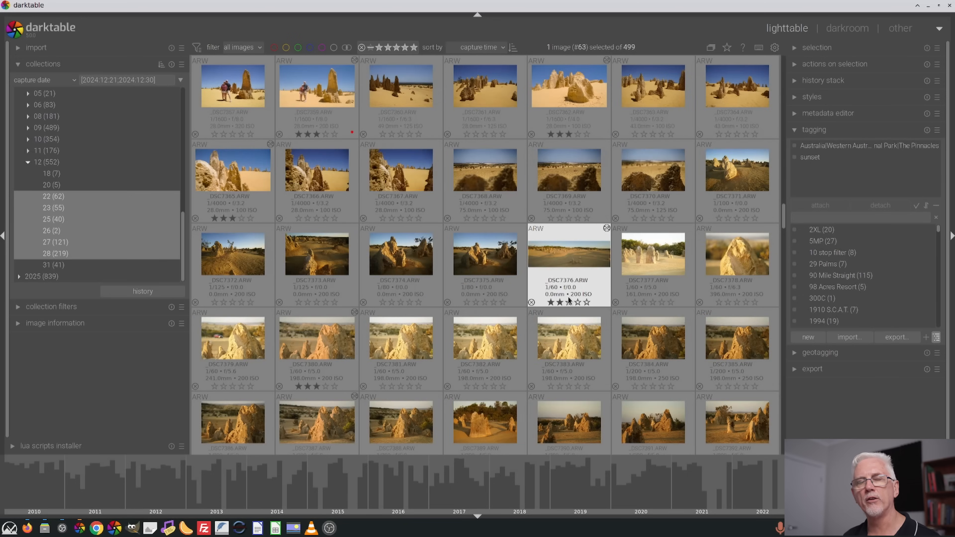
pyautogui.scroll(4, 567, 300)
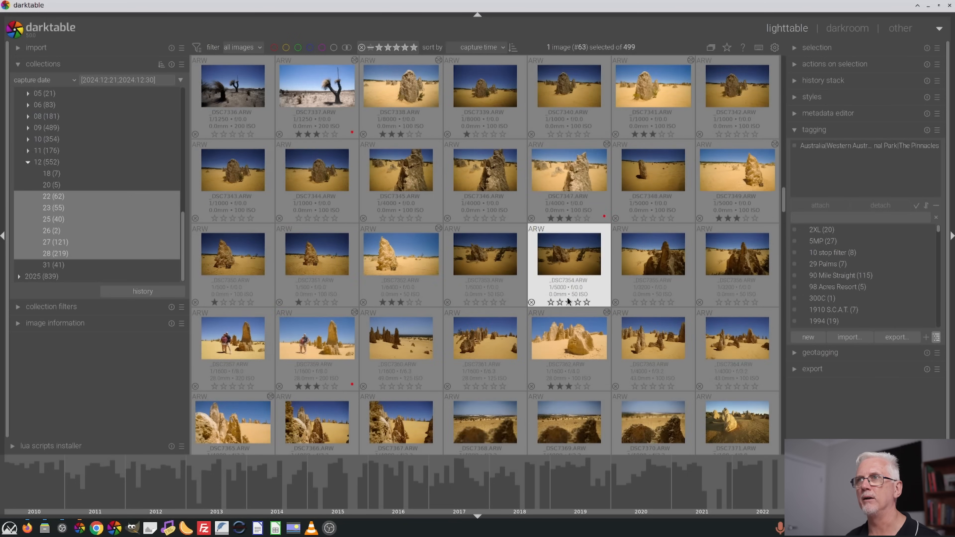
pyautogui.scroll(1, 569, 301)
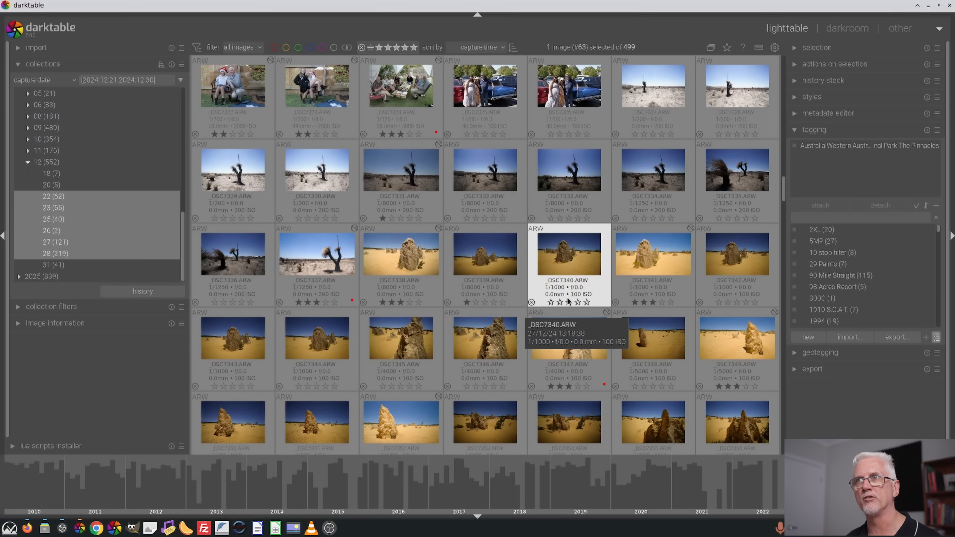
# Enable smooth scrolling for lighttable thumbnails in the lighttable preferences and close the preferences
pyautogui.click(775, 48)
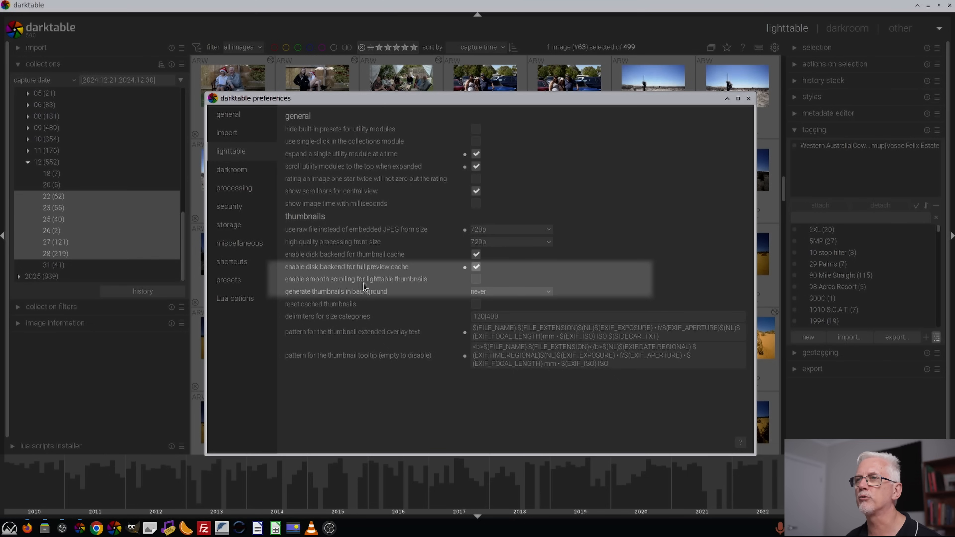
pyautogui.click(477, 279)
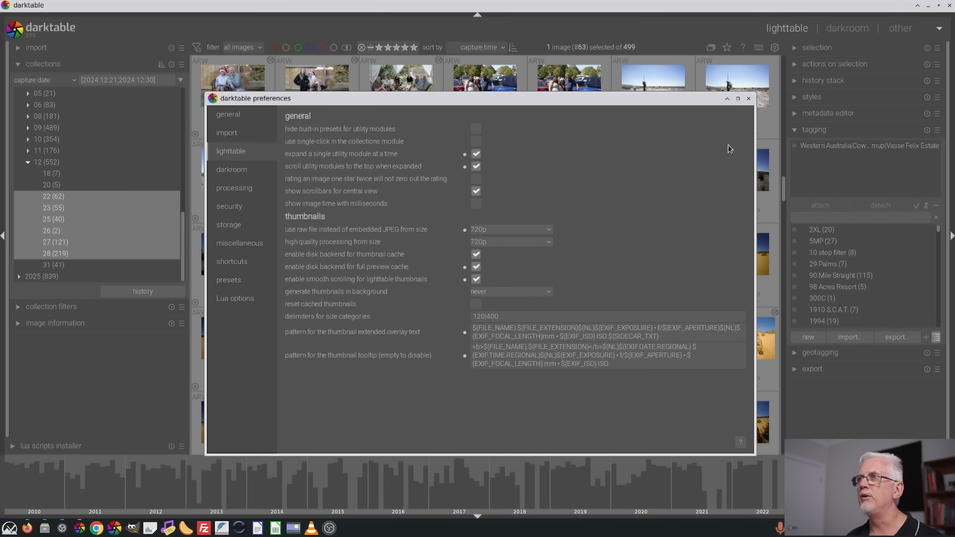
pyautogui.click(749, 98)
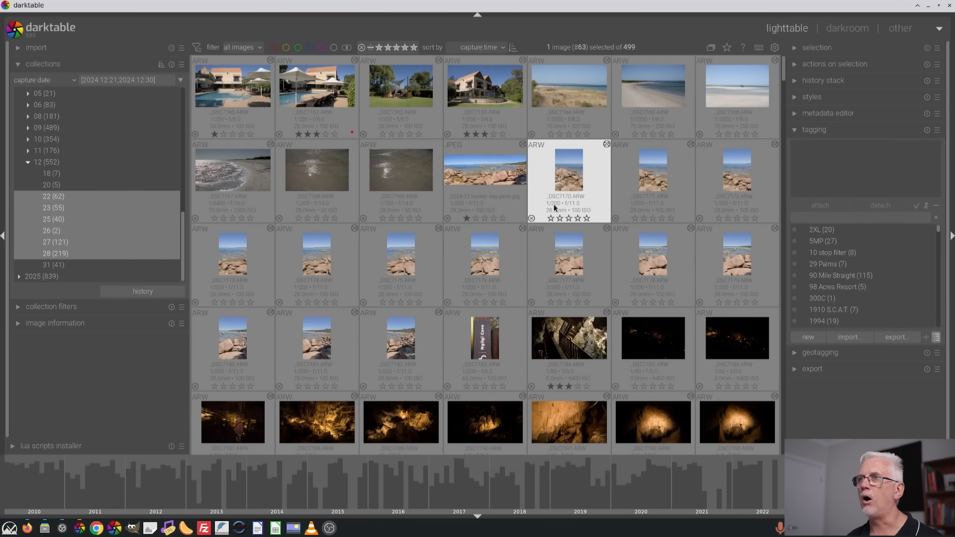
# Browse the thumbnail grid forward and back to examine how smooth scrolling moves the image rows
pyautogui.scroll(-4, 459, 174)
pyautogui.scroll(-3, 472, 182)
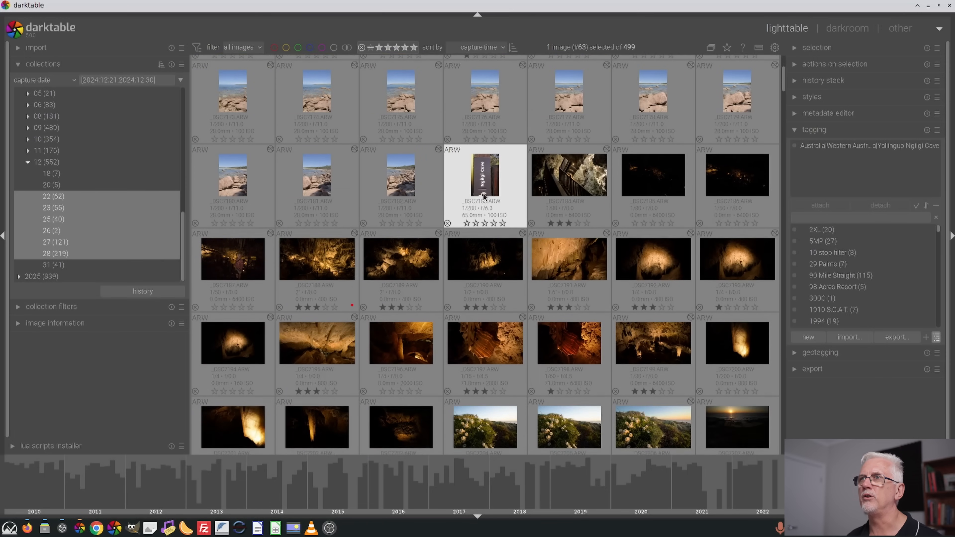
pyautogui.scroll(-3, 500, 214)
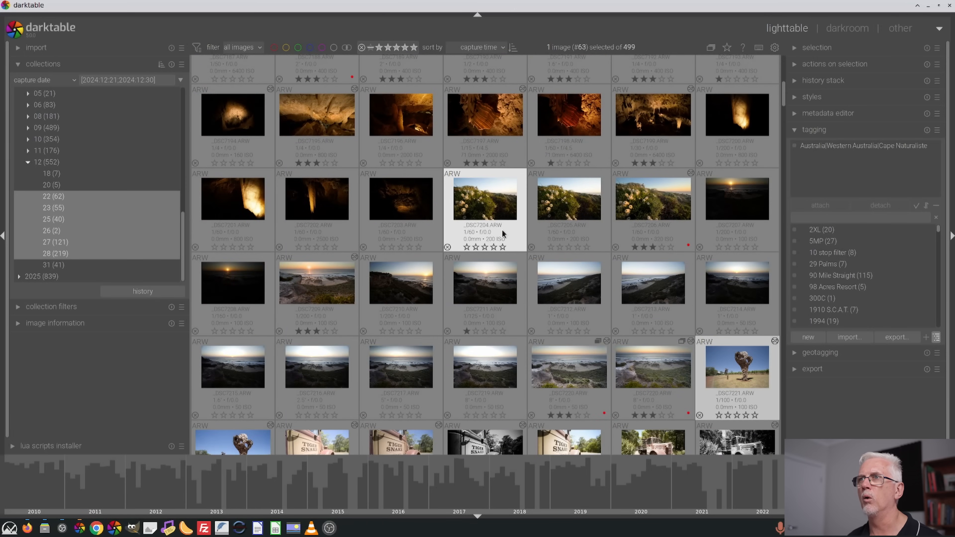
pyautogui.scroll(-3, 500, 236)
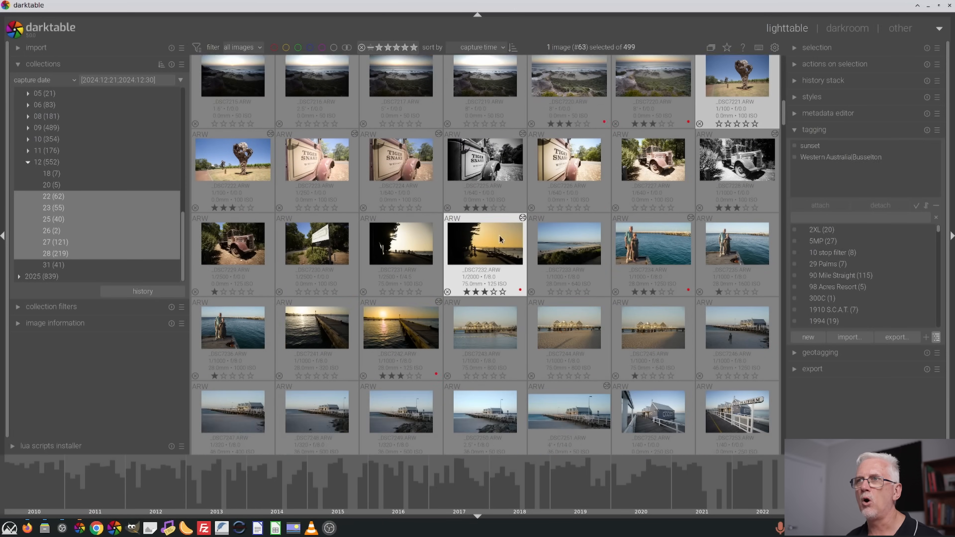
pyautogui.scroll(-3, 495, 241)
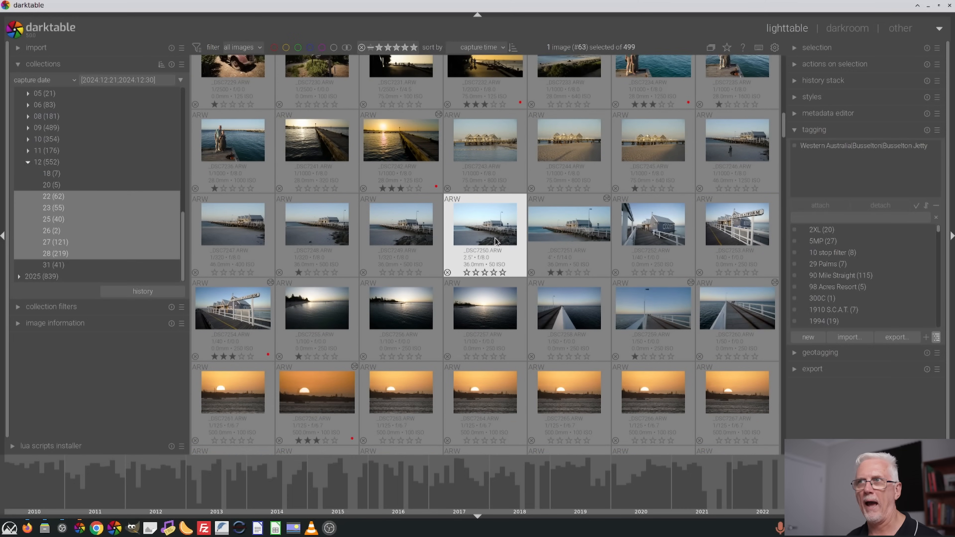
pyautogui.scroll(-3, 493, 240)
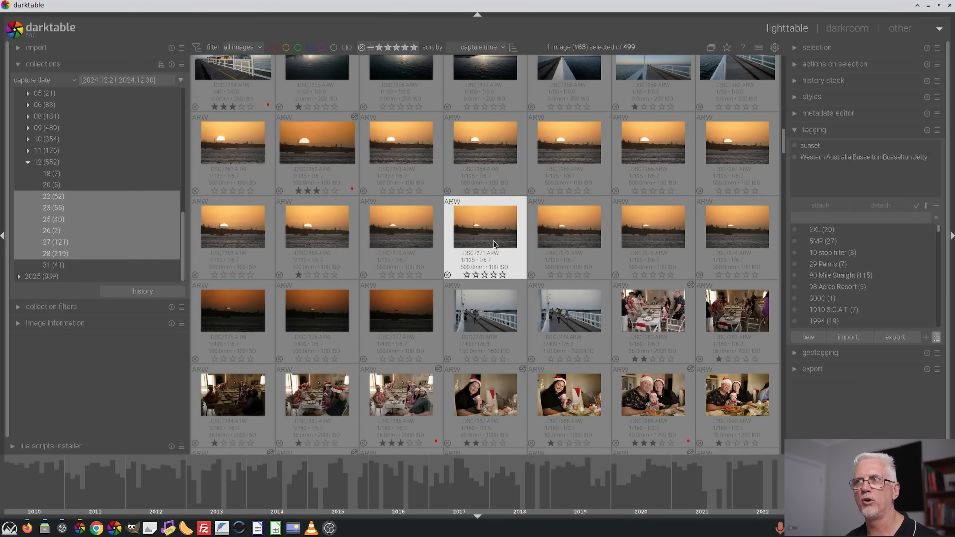
pyautogui.scroll(-3, 492, 244)
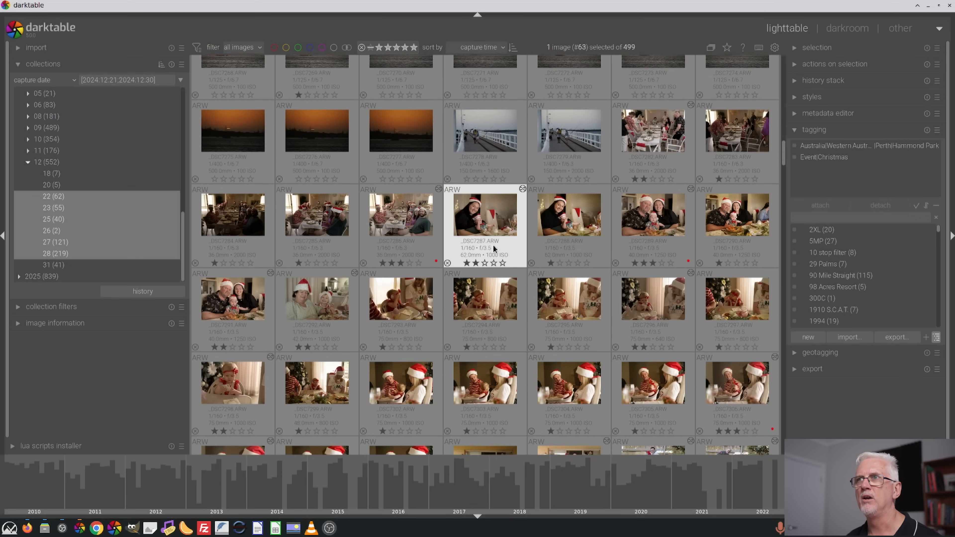
pyautogui.scroll(-1, 494, 245)
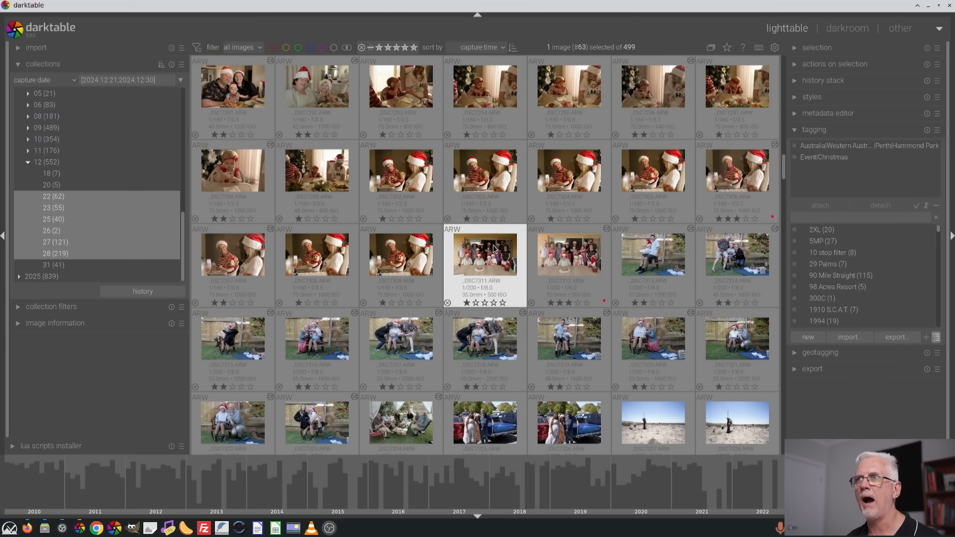
pyautogui.scroll(3, 493, 246)
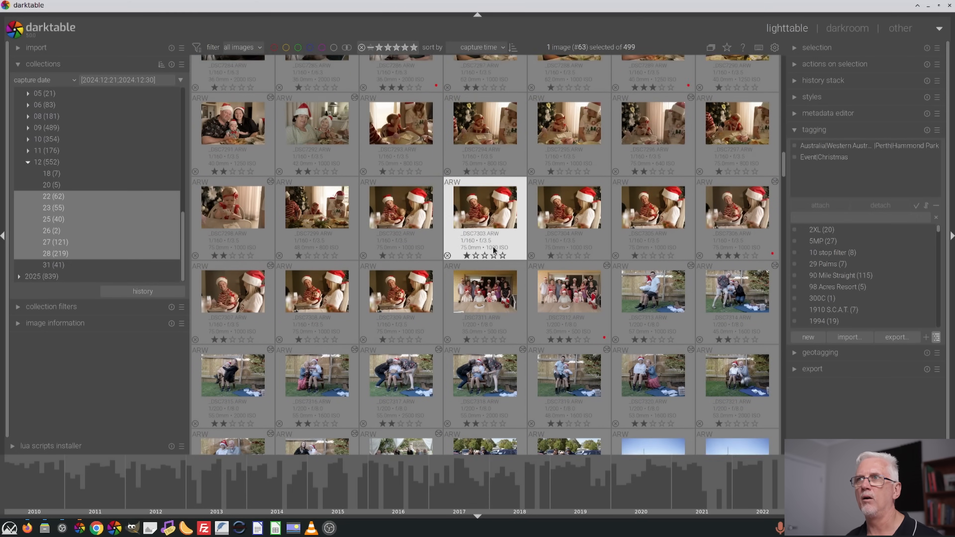
pyautogui.scroll(1, 493, 247)
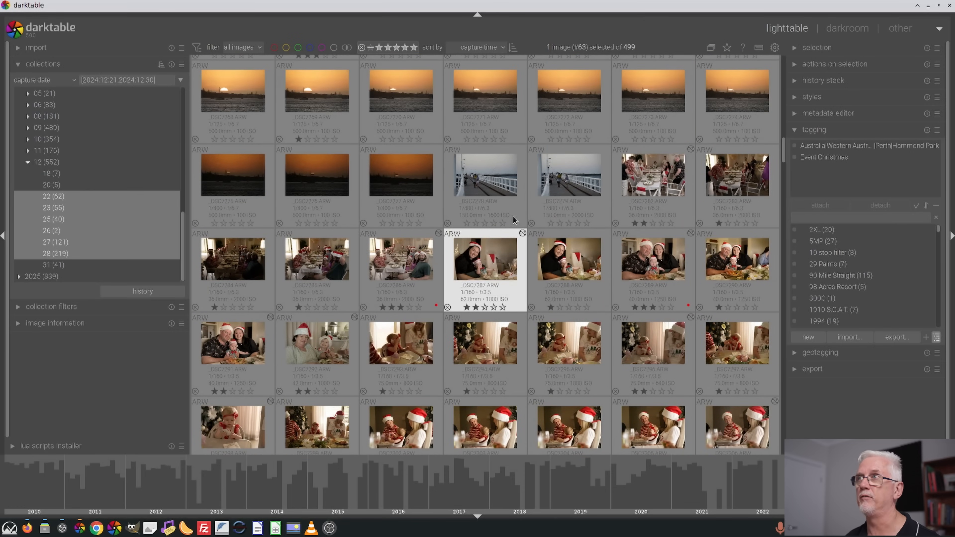
# Disable smooth scrolling for lighttable thumbnails in the preferences and check the thumbnail movement again
pyautogui.click(775, 48)
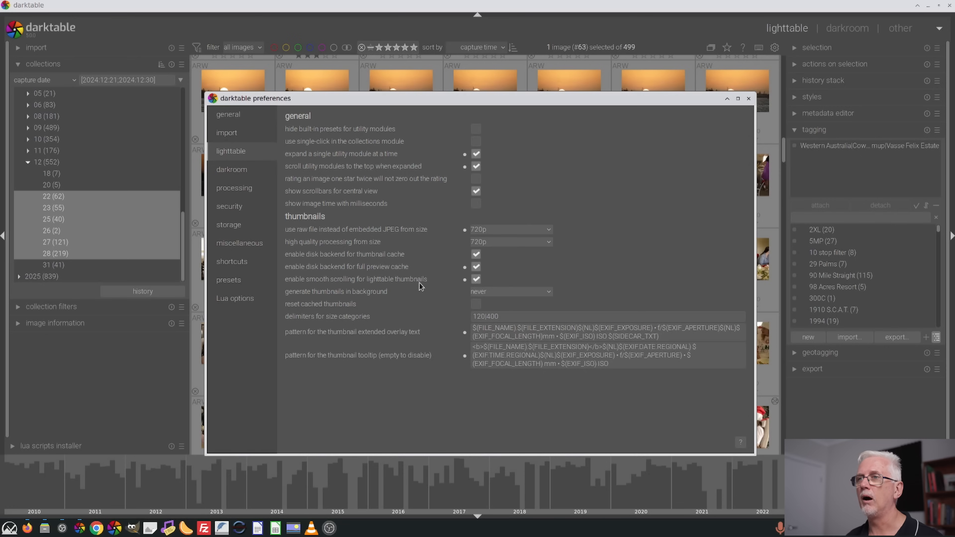
pyautogui.click(477, 278)
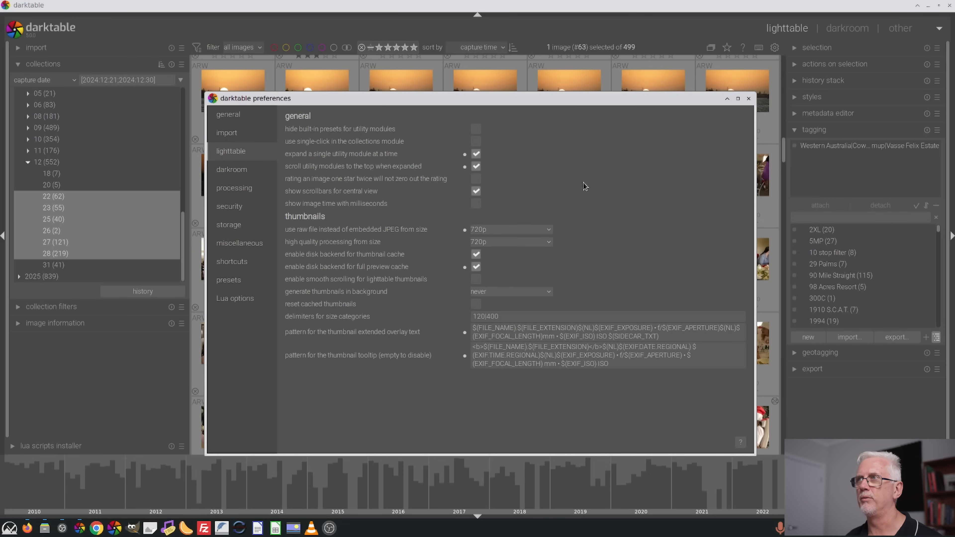
pyautogui.click(749, 99)
pyautogui.scroll(-15, 502, 177)
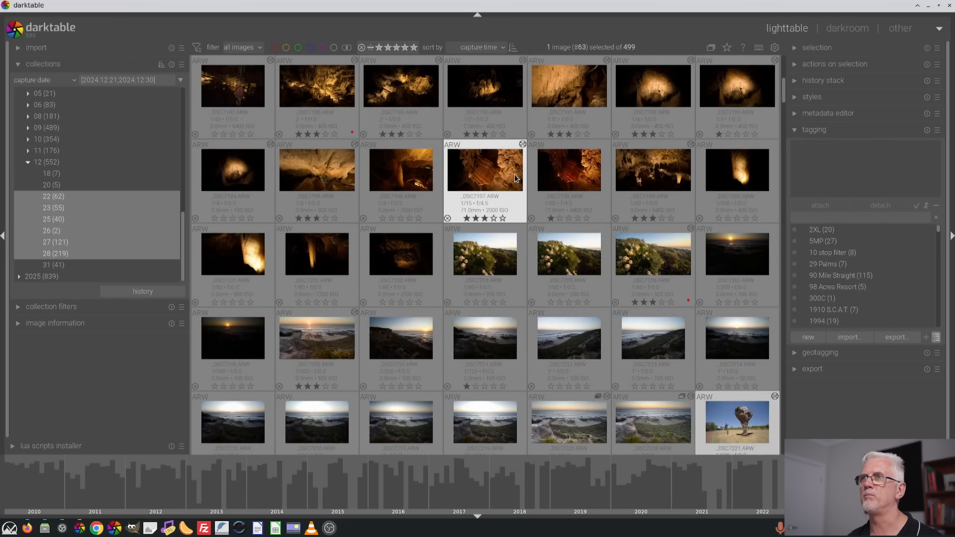
pyautogui.scroll(-6, 539, 211)
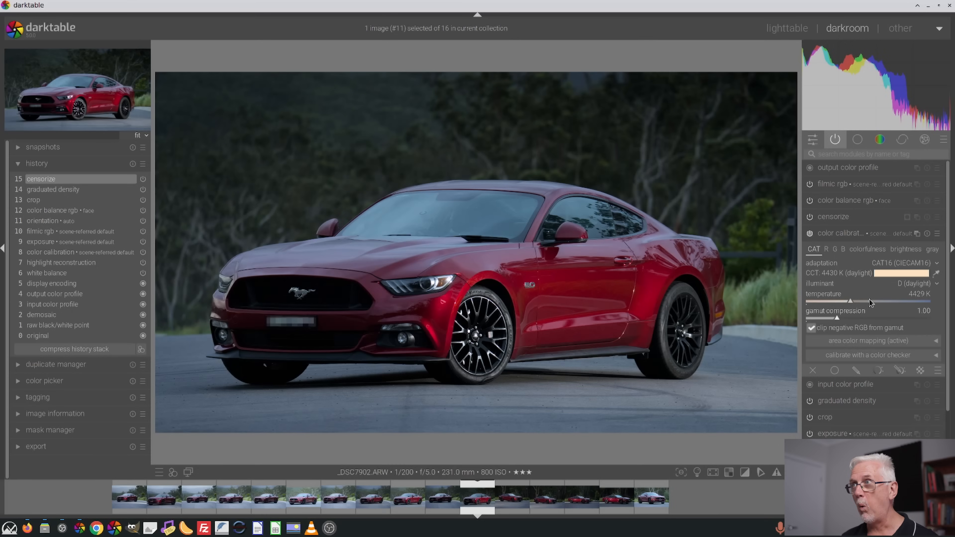
# Turn off the color module group filter so all processing modules are listed, and look through the list
pyautogui.click(880, 140)
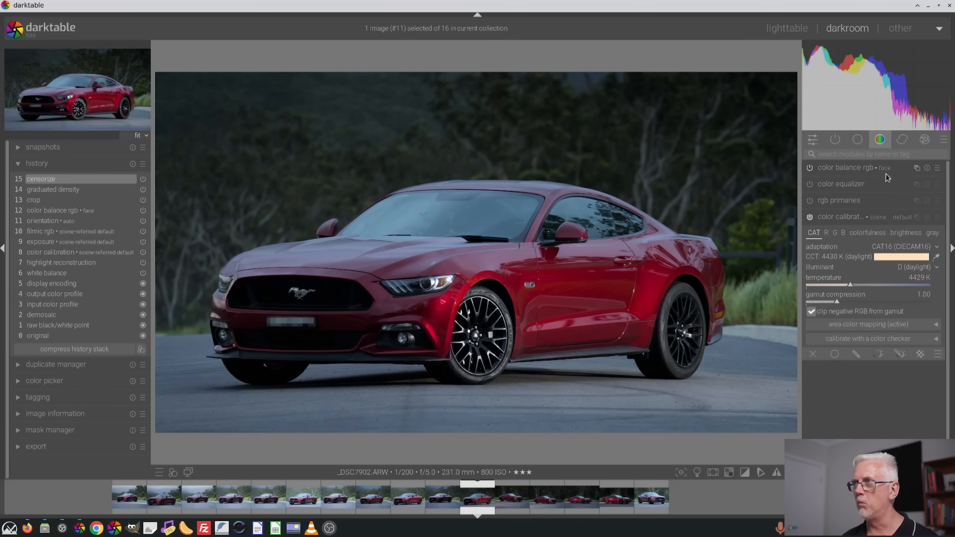
pyautogui.click(880, 140)
pyautogui.scroll(-12, 888, 272)
pyautogui.scroll(1, 886, 314)
pyautogui.scroll(8, 882, 312)
pyautogui.scroll(-3, 876, 303)
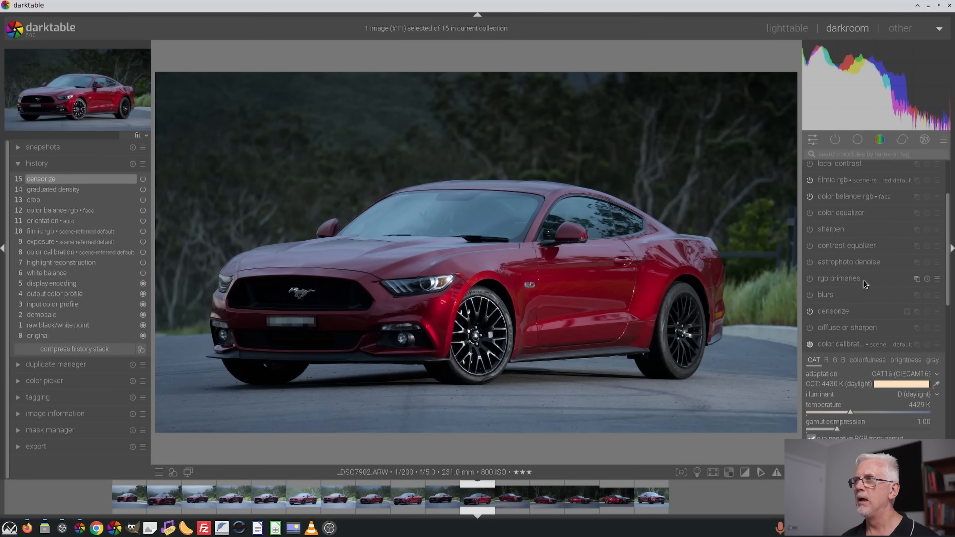
pyautogui.scroll(-1, 875, 300)
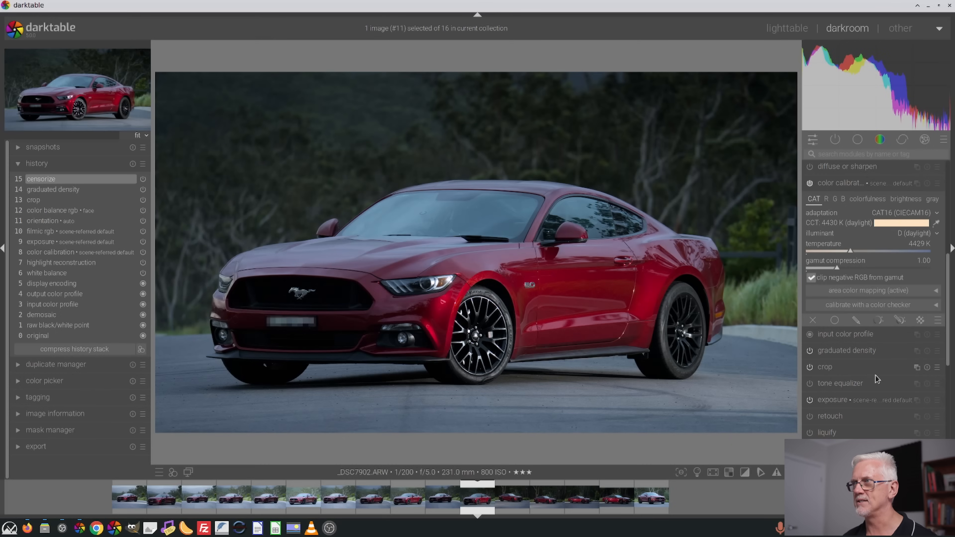
pyautogui.scroll(13, 878, 364)
pyautogui.scroll(-15, 882, 351)
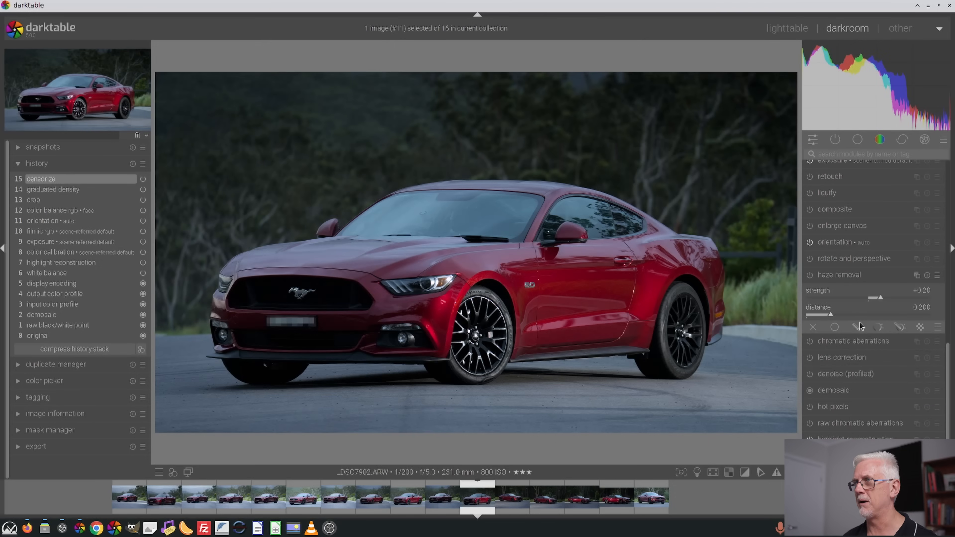
pyautogui.scroll(10, 897, 367)
pyautogui.scroll(5, 893, 362)
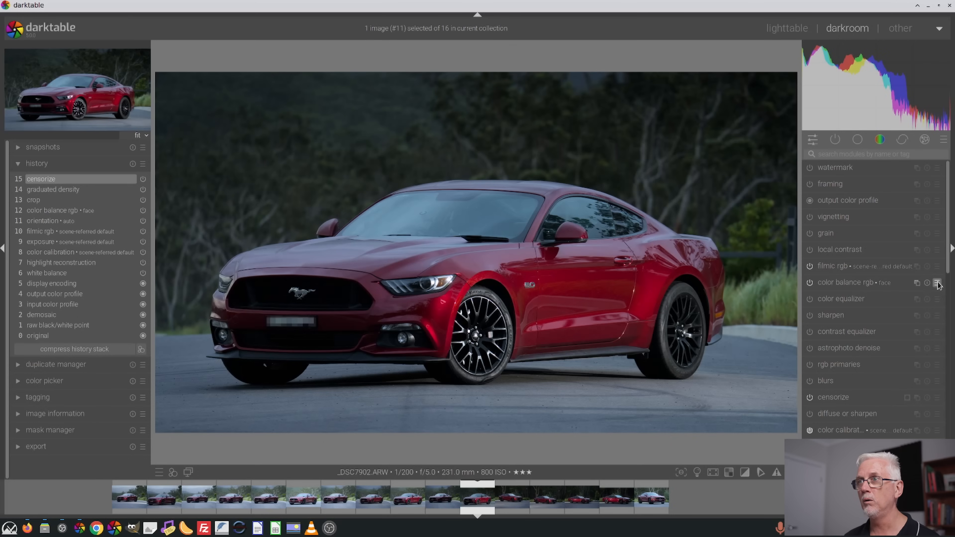
# Cycle the color balance rgb presets through ABC reception portraits and sculptures at scratchley, check the preset list, and return to the black-and-white look
pyautogui.scroll(-1, 937, 283)
pyautogui.scroll(2, 938, 284)
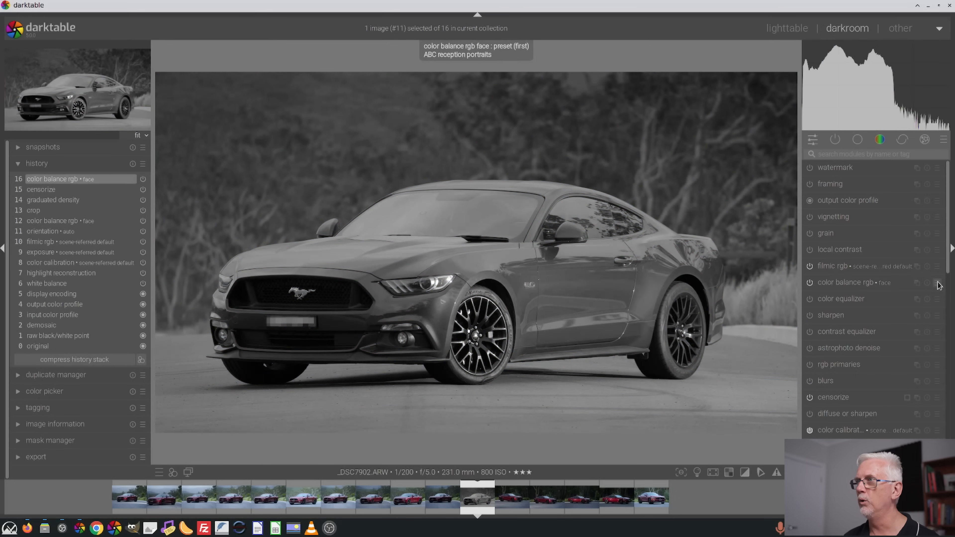
pyautogui.scroll(1, 937, 286)
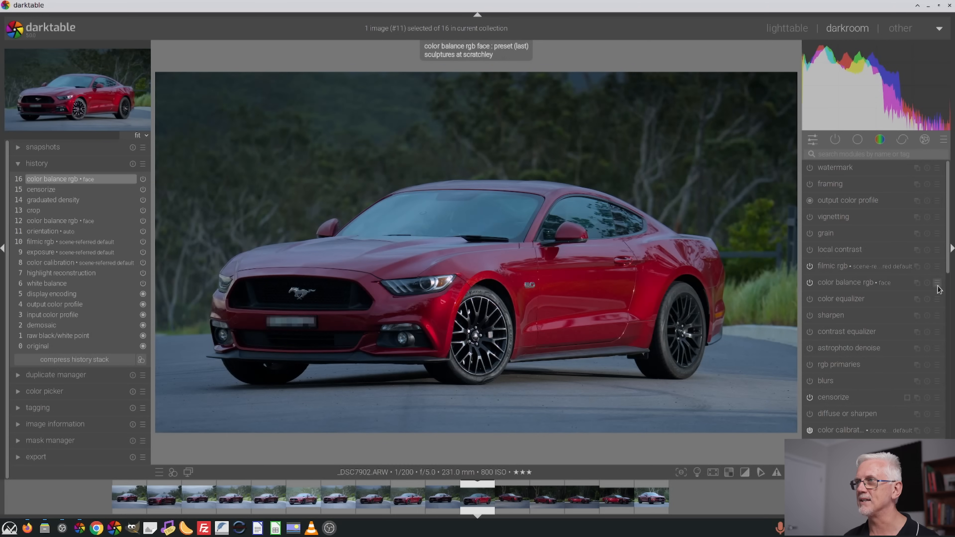
pyautogui.click(938, 286)
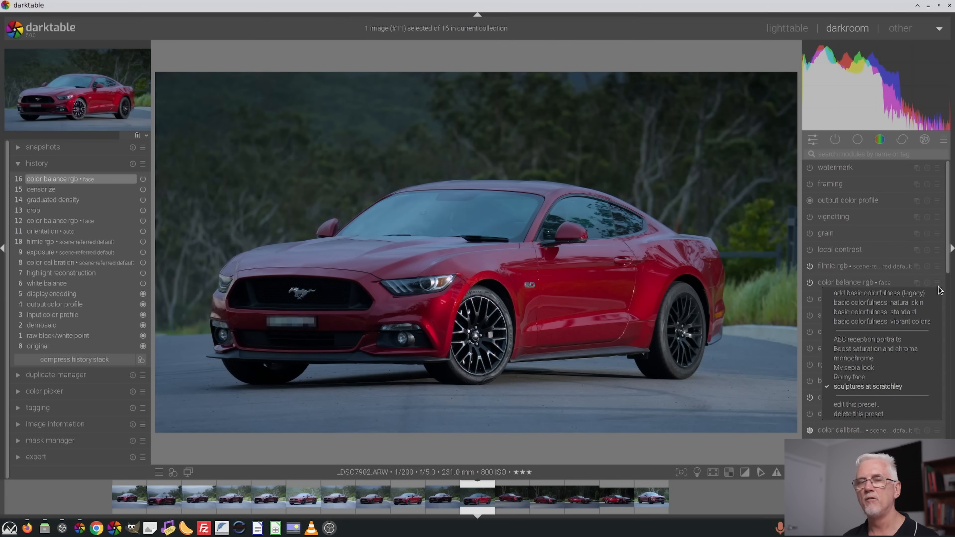
pyautogui.press('Escape')
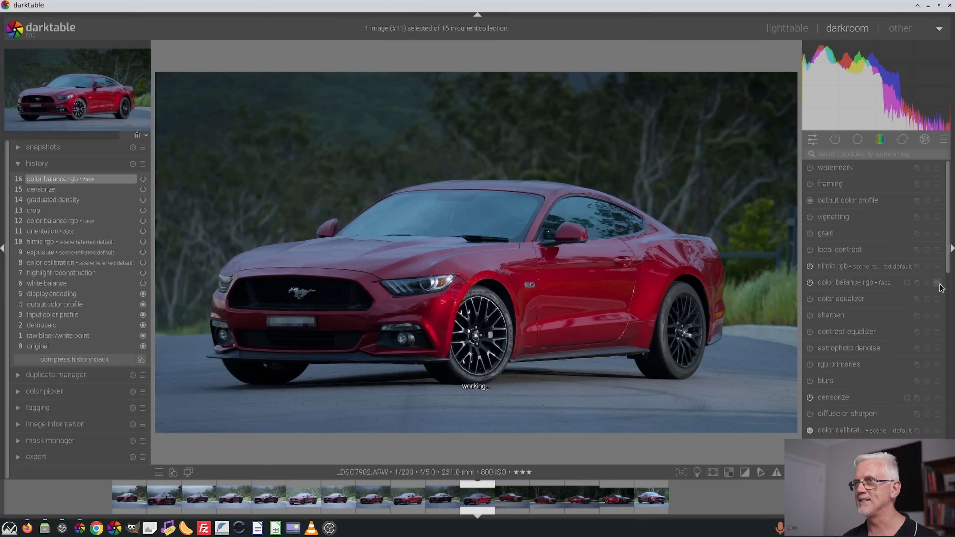
pyautogui.scroll(-1, 939, 285)
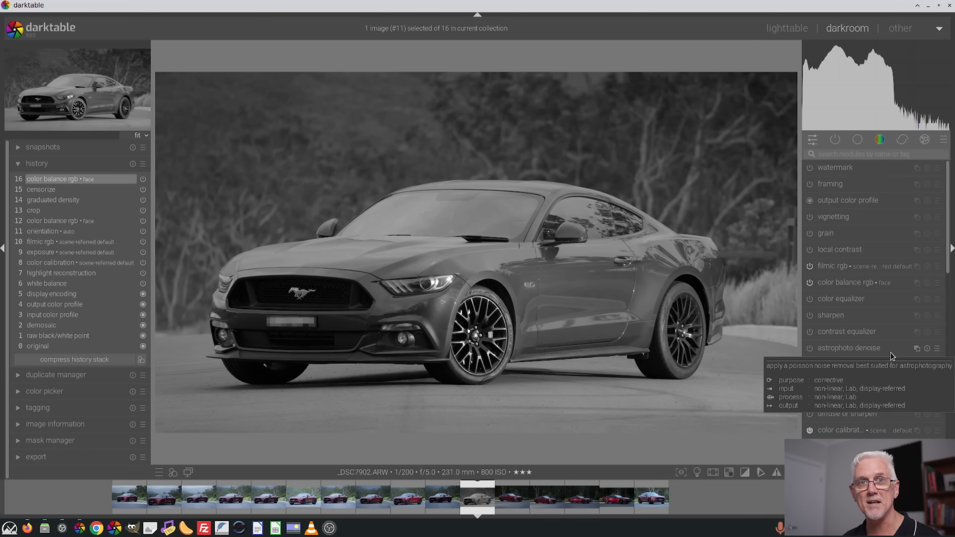
# Locate the color calibration module and cycle through its presets, ending on scene-referred default
pyautogui.scroll(-10, 888, 301)
pyautogui.click(884, 263)
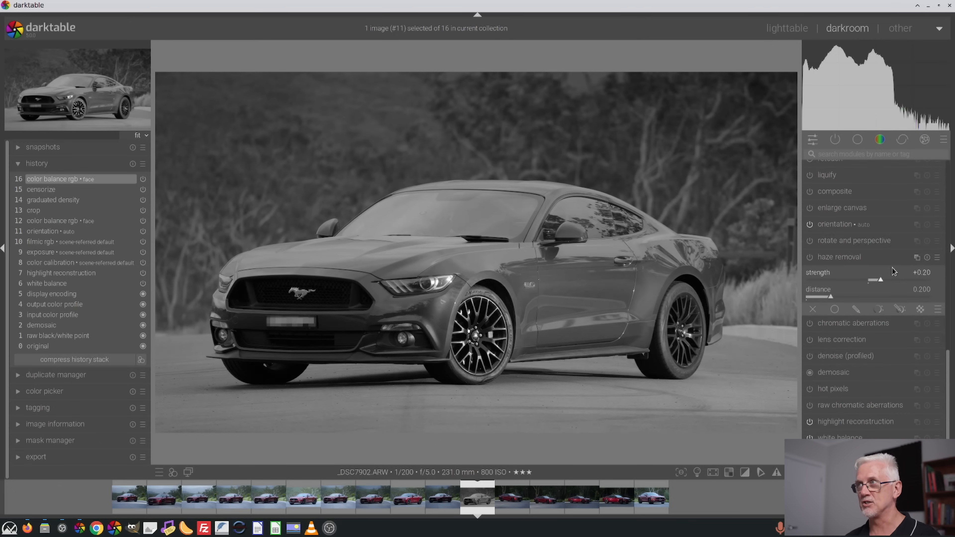
pyautogui.scroll(5, 893, 271)
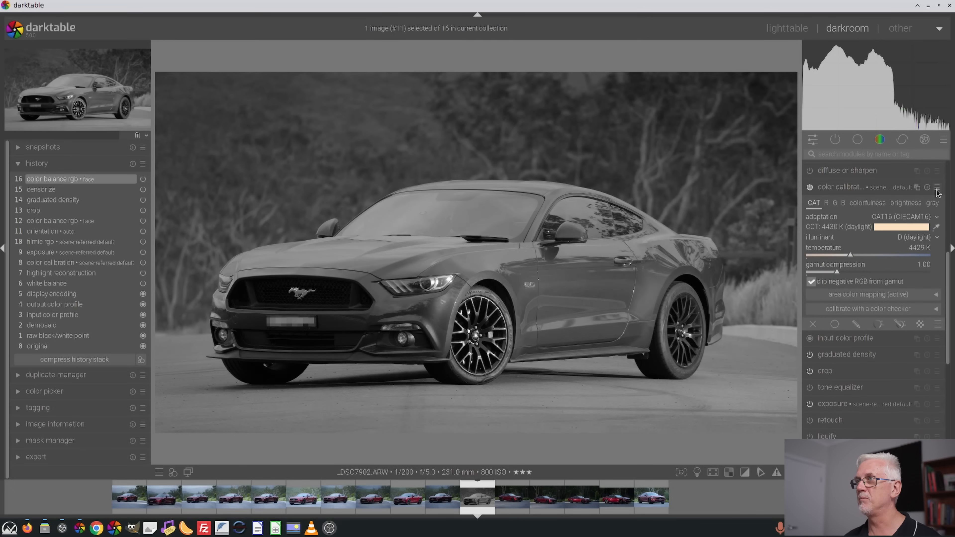
pyautogui.scroll(-1, 937, 191)
pyautogui.scroll(1, 938, 191)
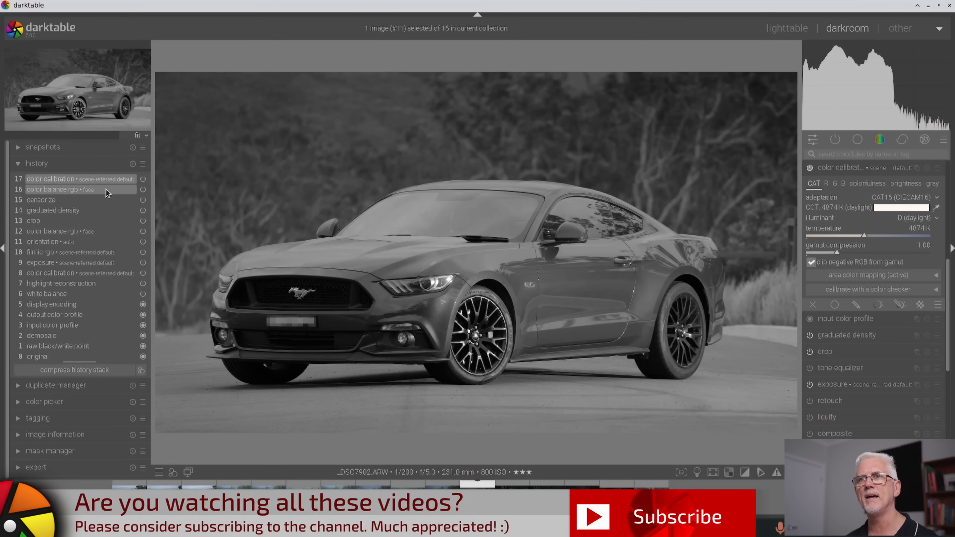
pyautogui.moveTo(106, 190)
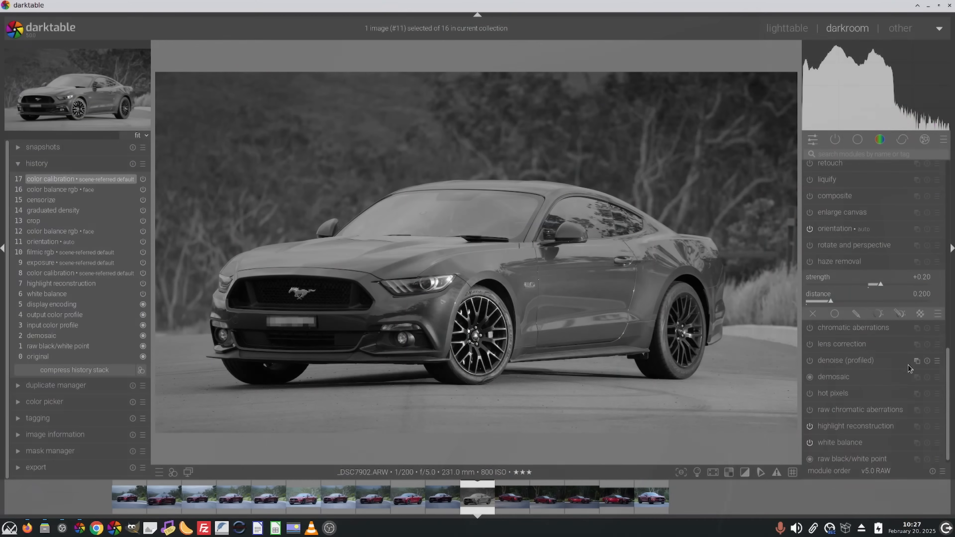
pyautogui.scroll(2, 903, 369)
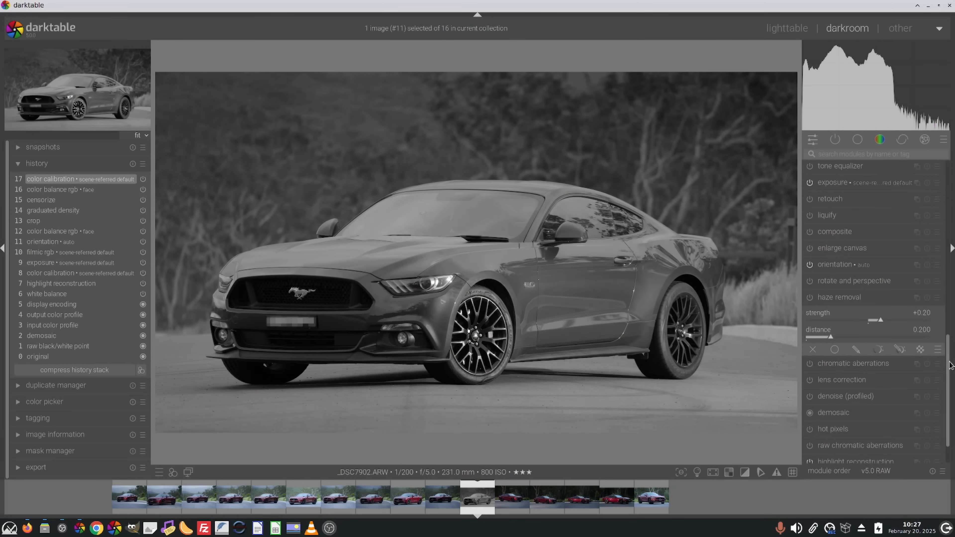